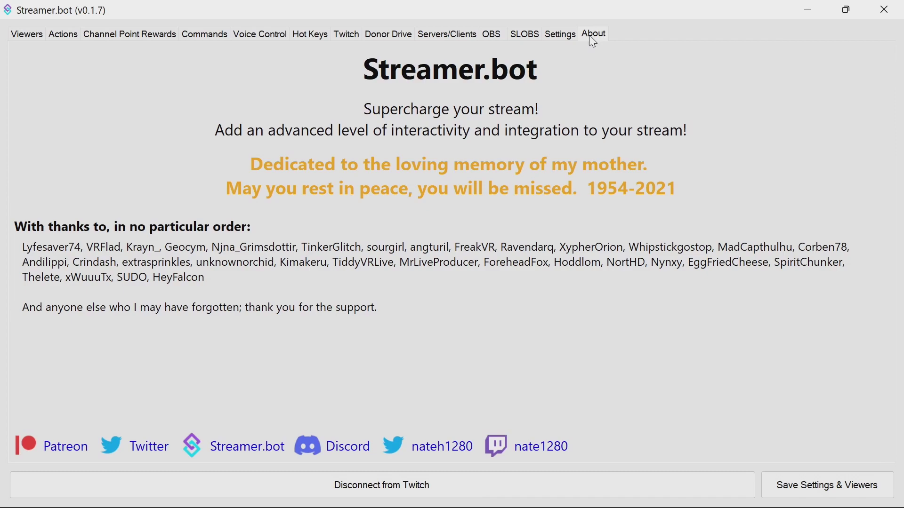
# Start the bot's own internal websocket server, keeping its existing address, port and endpoint.
pyautogui.click(440, 35)
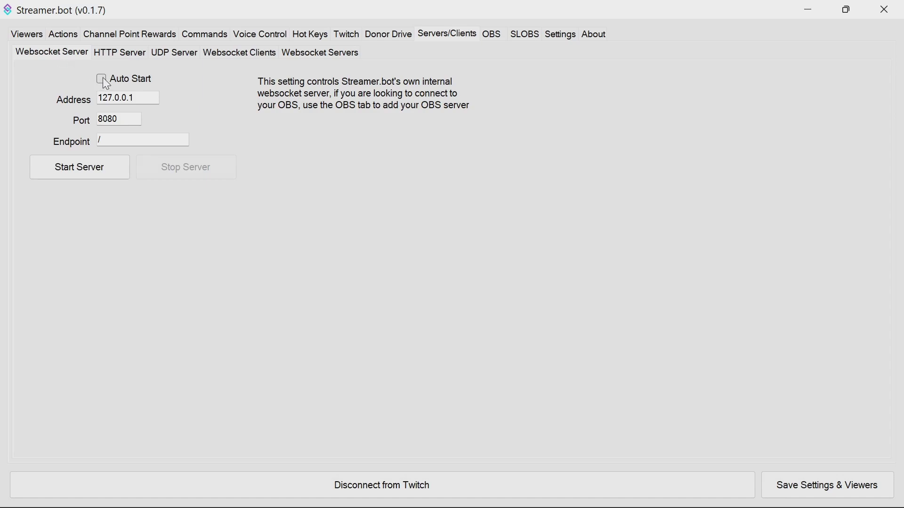
pyautogui.click(89, 167)
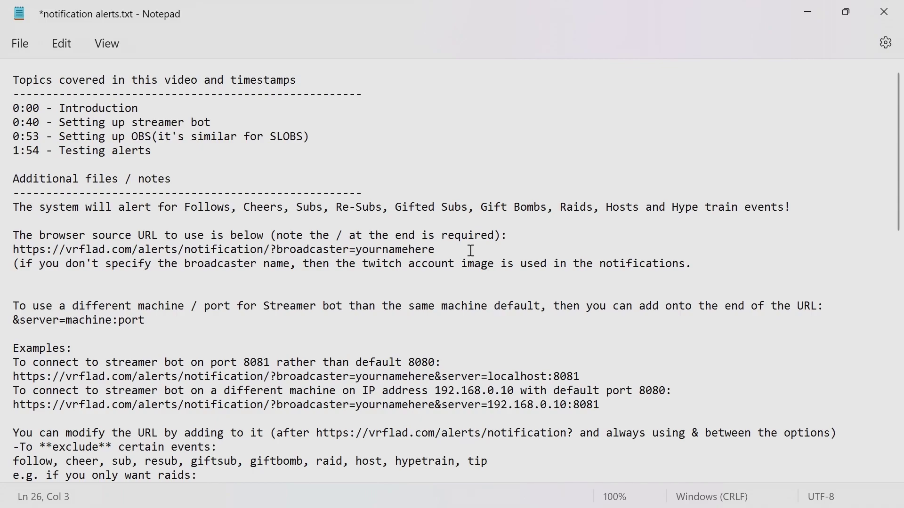
# Examine the browser source URL, the server address examples and the list of excludable events in the notification alerts notes in Notepad.
pyautogui.moveTo(471, 251); pyautogui.dragTo(16, 251)
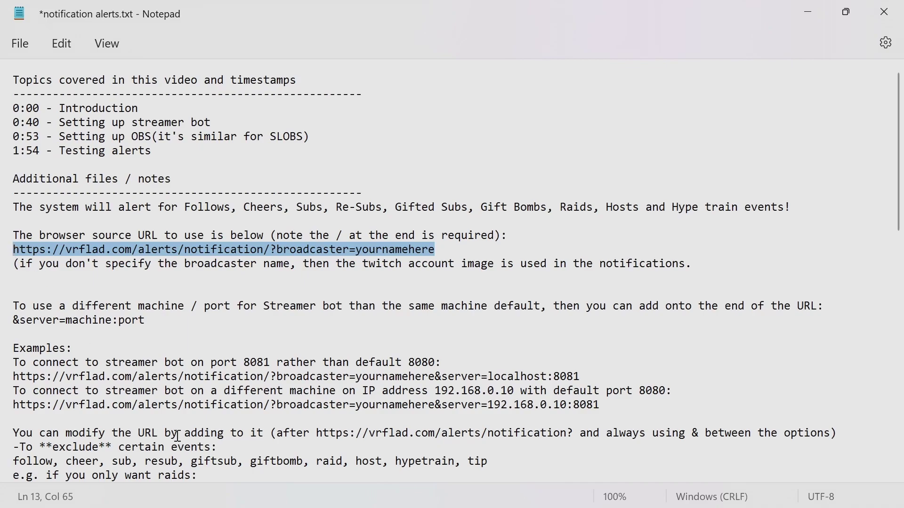
pyautogui.doubleClick(393, 251)
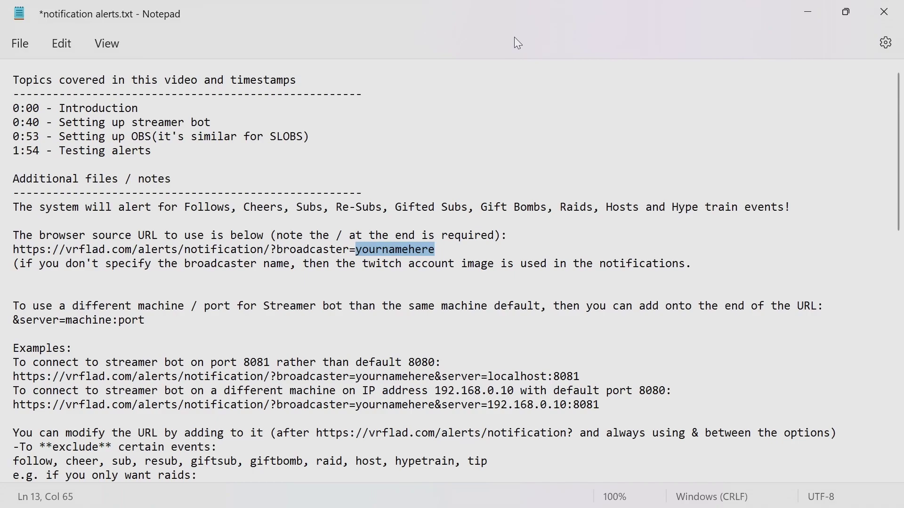
pyautogui.moveTo(606, 405); pyautogui.dragTo(3, 339)
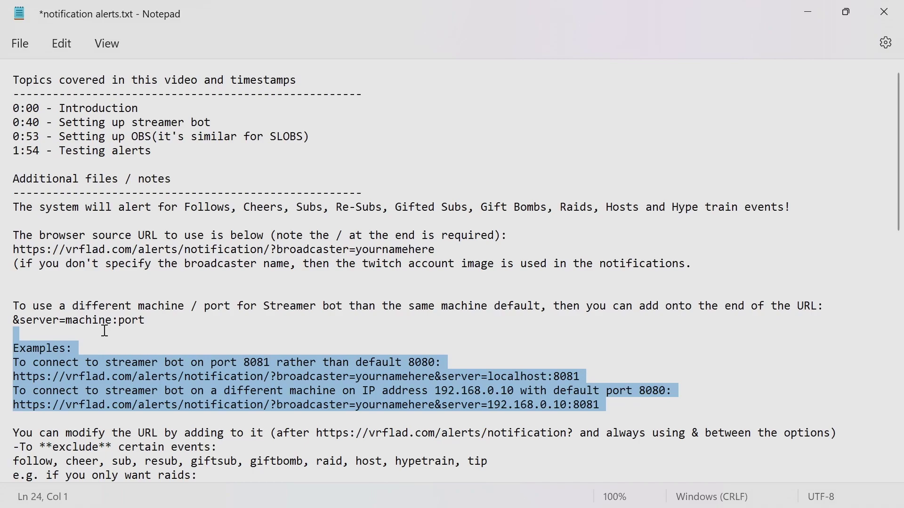
pyautogui.click(499, 462)
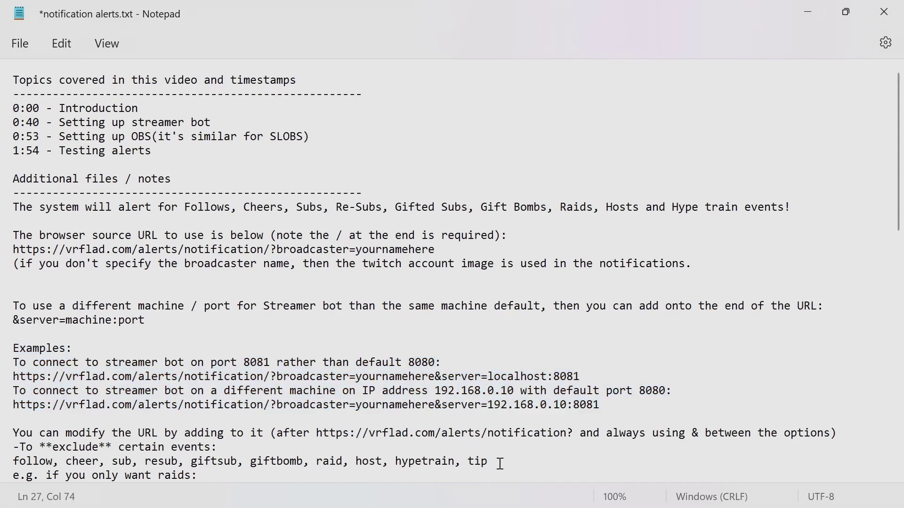
pyautogui.moveTo(499, 462); pyautogui.dragTo(14, 464)
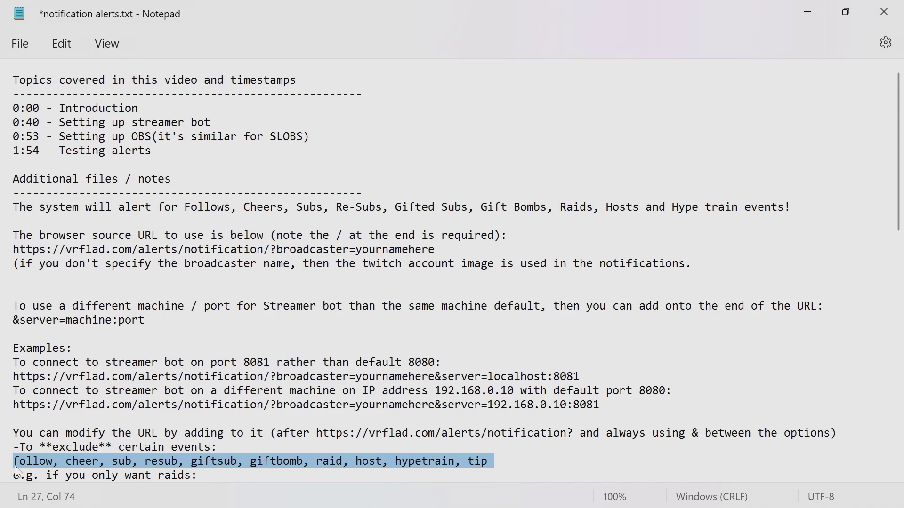
# Append the exclusion options "&host&follow" to the browser source URL in the notes.
pyautogui.click(456, 246)
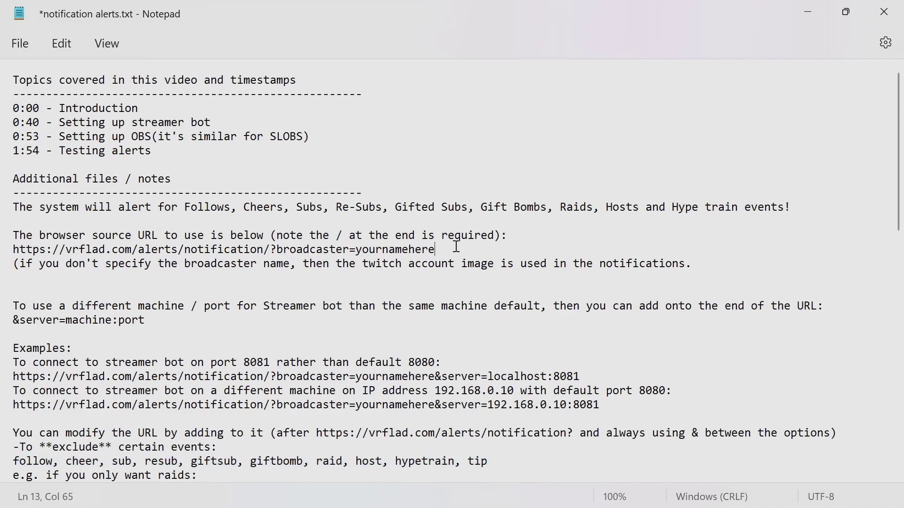
pyautogui.write('&hostg')
pyautogui.press('BackSpace')
pyautogui.moveTo(468, 250); pyautogui.dragTo(7, 249)
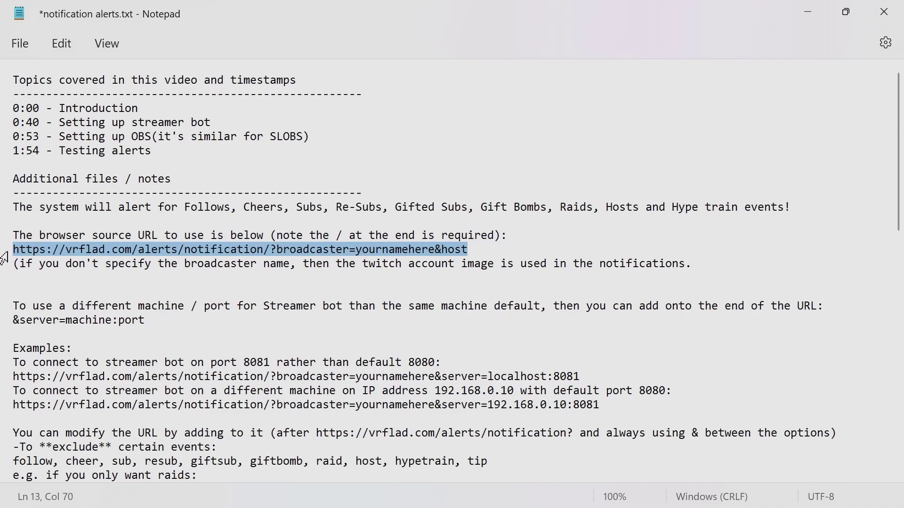
pyautogui.scroll(-2, 186, 373)
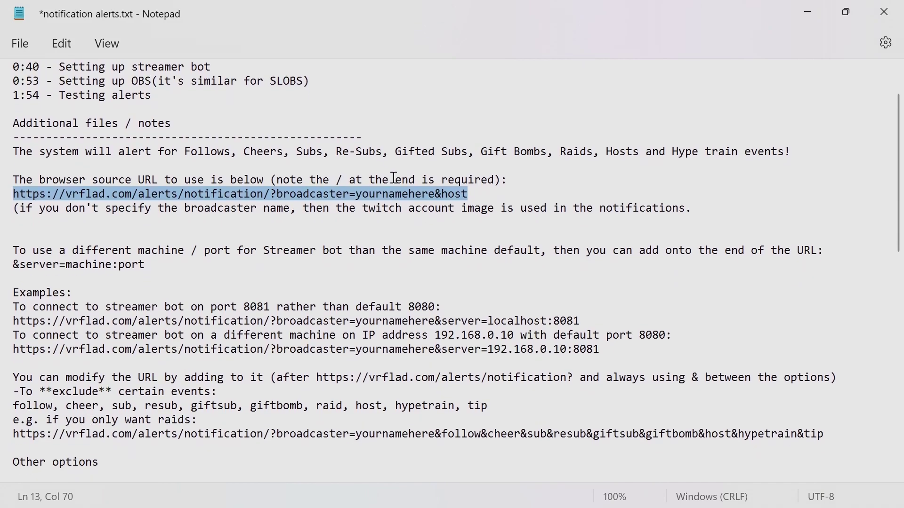
pyautogui.click(483, 195)
pyautogui.write('&')
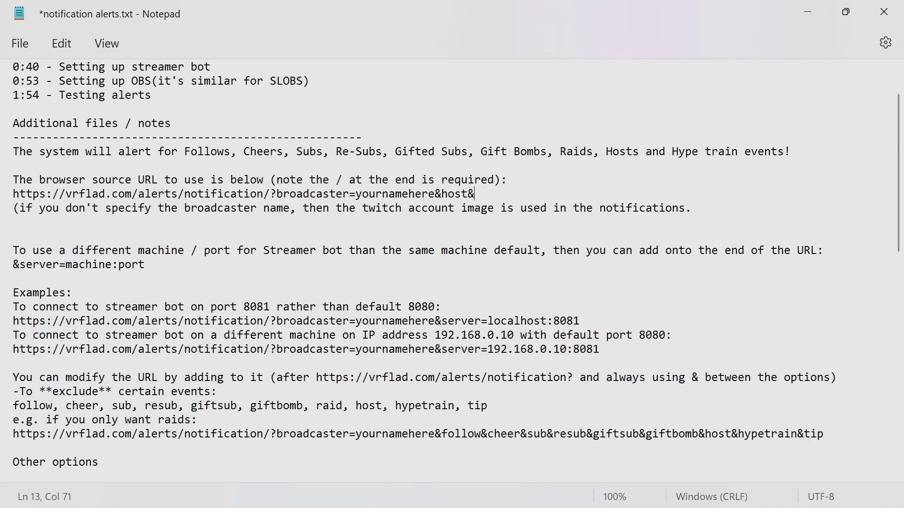
pyautogui.write('follow')
# Review the notes on the font family, font colour and background colour options for the alert URL.
pyautogui.scroll(-5, 476, 216)
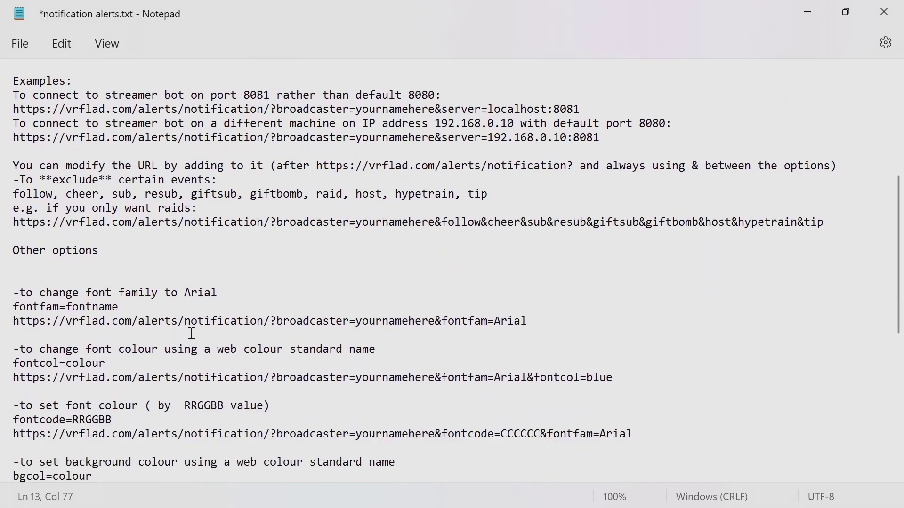
pyautogui.moveTo(536, 317); pyautogui.dragTo(444, 325)
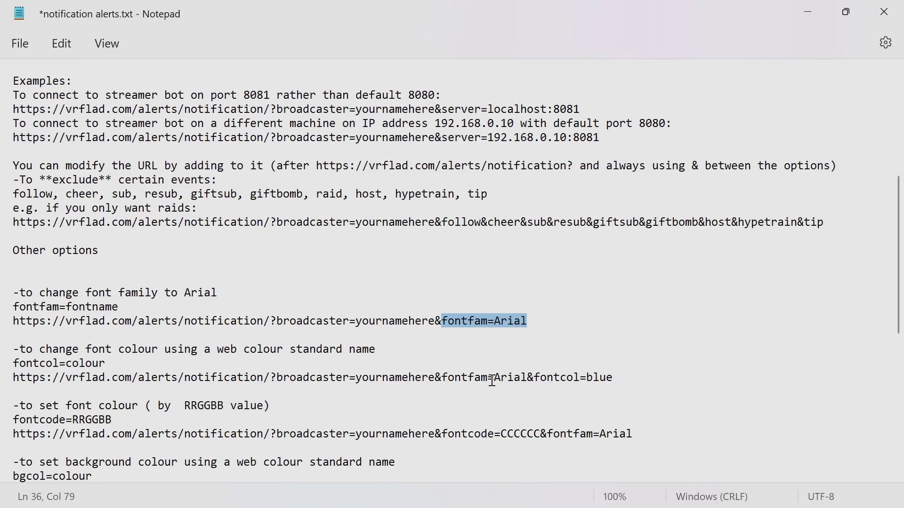
pyautogui.moveTo(535, 377); pyautogui.dragTo(612, 377)
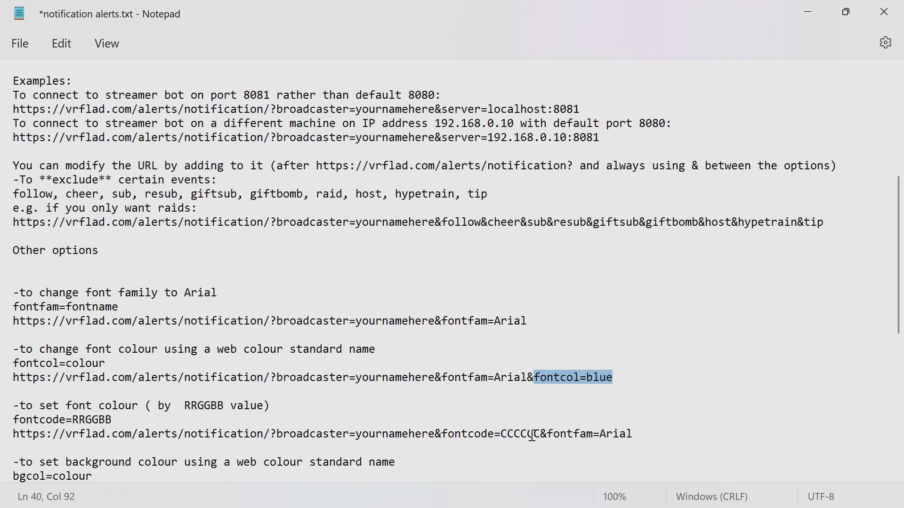
pyautogui.moveTo(442, 434); pyautogui.dragTo(540, 433)
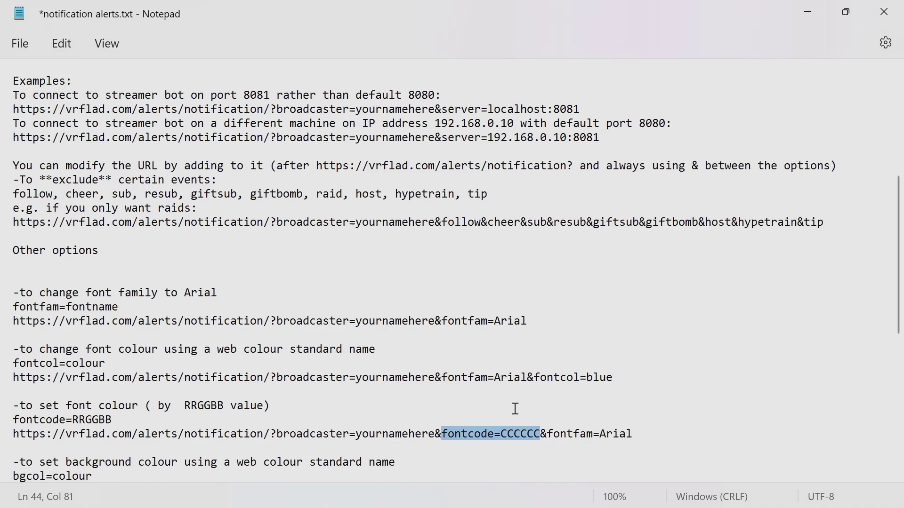
pyautogui.scroll(-2, 515, 407)
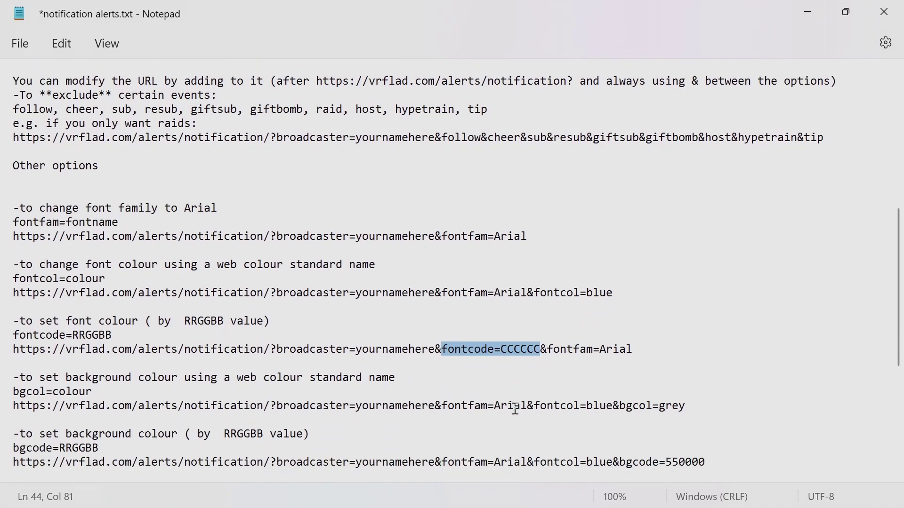
pyautogui.click(451, 1)
# Copy the browser source URL up to "broadcaster=yournamehere", leaving out the appended exclusion options.
pyautogui.scroll(4, 384, 145)
pyautogui.scroll(1, 384, 145)
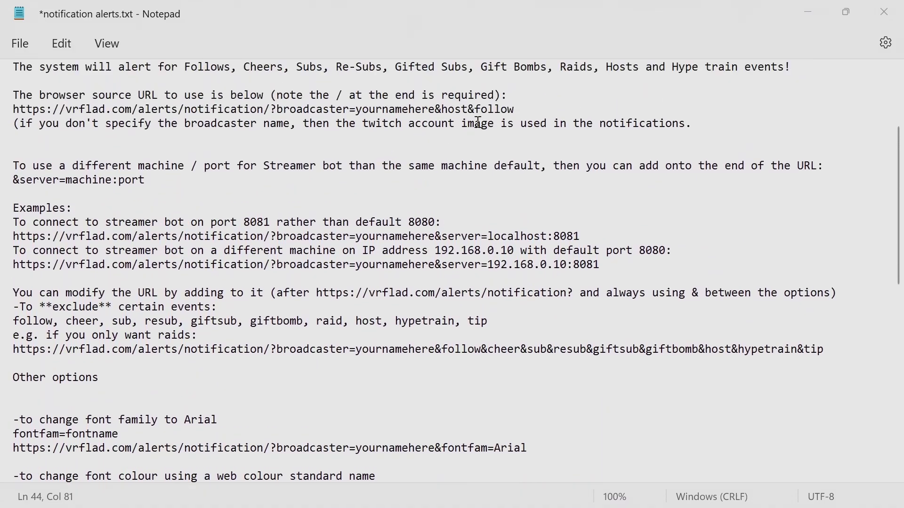
pyautogui.click(521, 109)
pyautogui.moveTo(433, 109); pyautogui.dragTo(12, 109)
pyautogui.rightClick(38, 109)
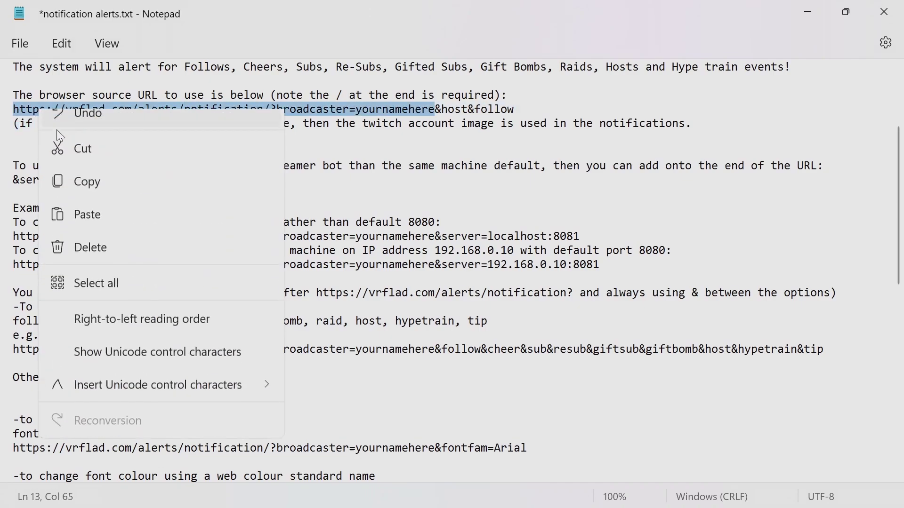
pyautogui.click(88, 193)
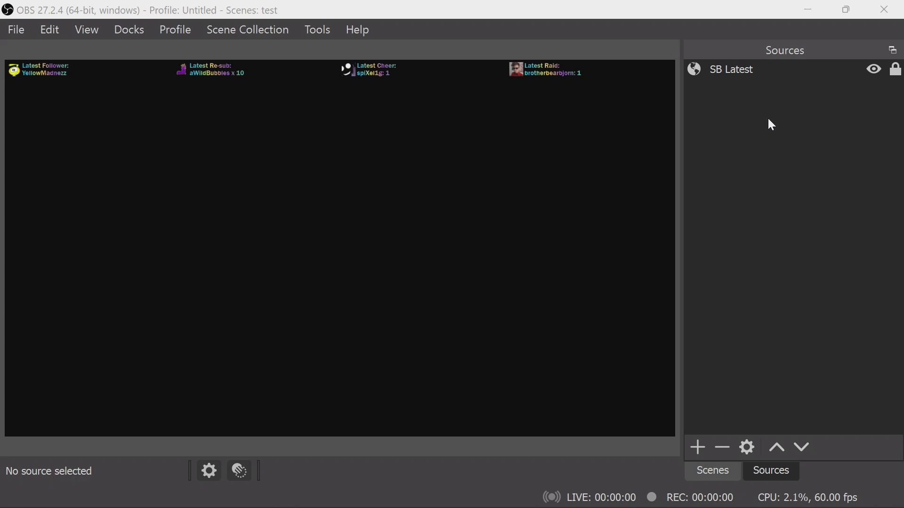
# Add a new browser source named "SB Alerts" to the scene in OBS.
pyautogui.rightClick(734, 111)
pyautogui.moveTo(749, 119)
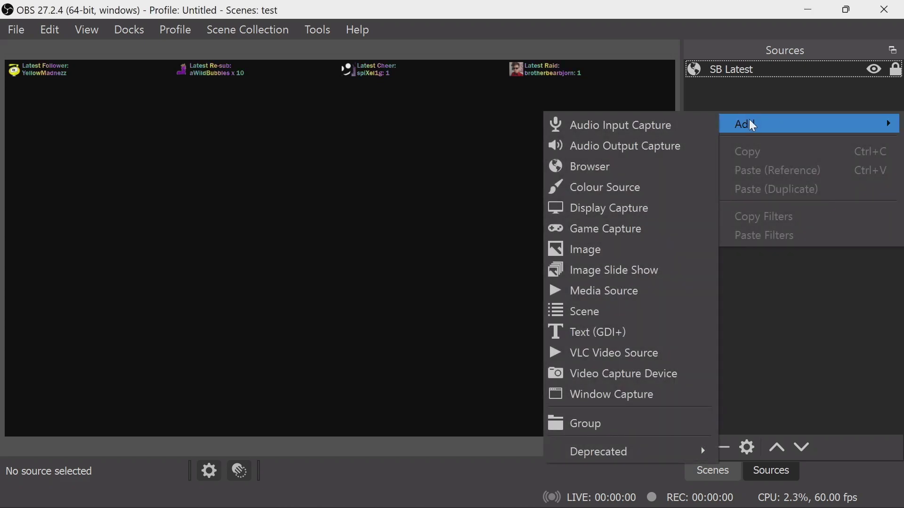
pyautogui.click(684, 168)
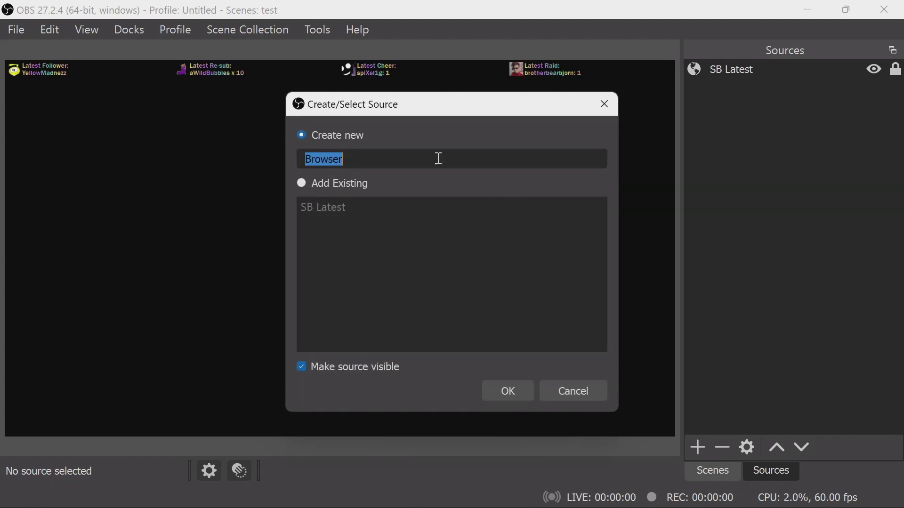
pyautogui.write('SB Al')
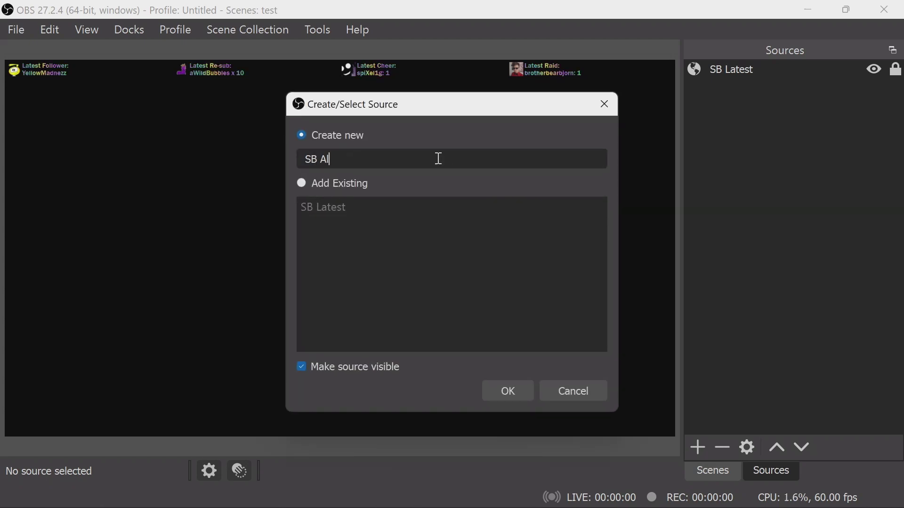
pyautogui.write('erts')
pyautogui.press('Return')
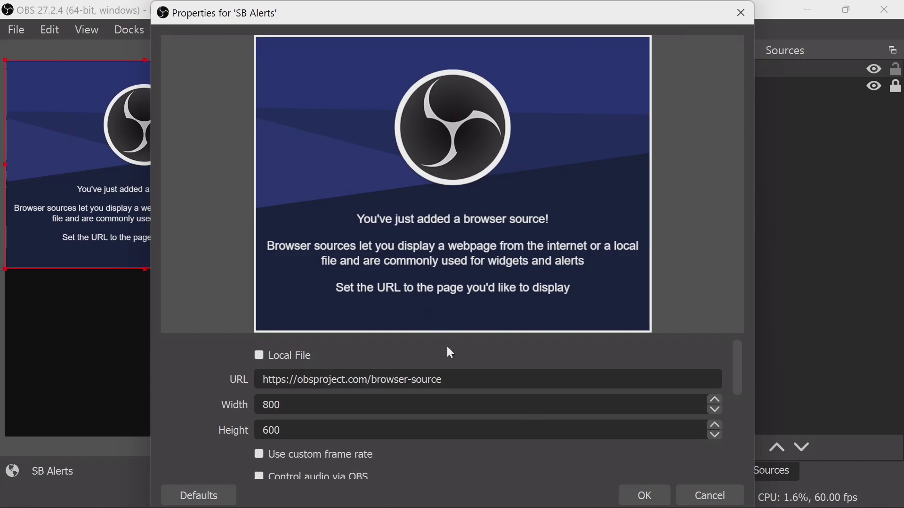
# Replace the SB Alerts source's URL with the copied alert URL and set its broadcaster value to "vrflad".
pyautogui.moveTo(462, 380); pyautogui.dragTo(202, 383)
pyautogui.press('End')
pyautogui.moveTo(448, 383); pyautogui.dragTo(219, 375)
pyautogui.hotkey('ctrl', 'v')
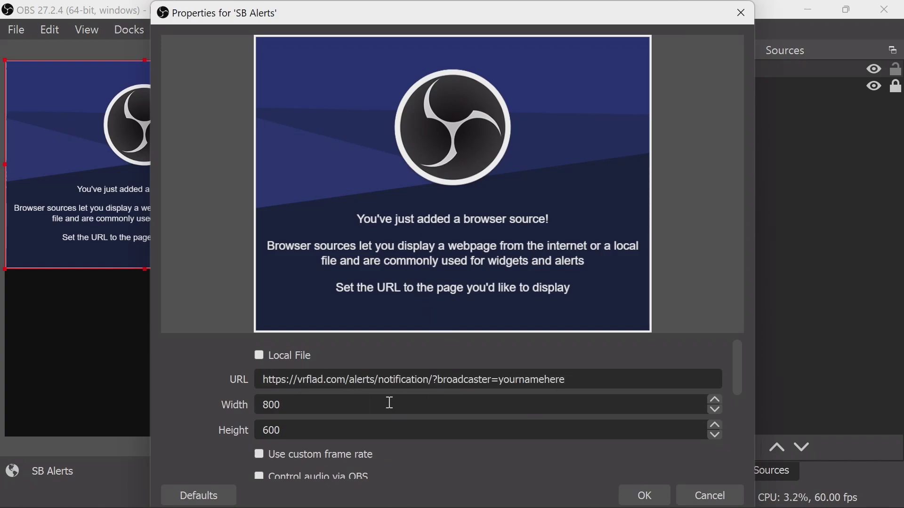
pyautogui.doubleClick(531, 381)
pyautogui.write('vrflad')
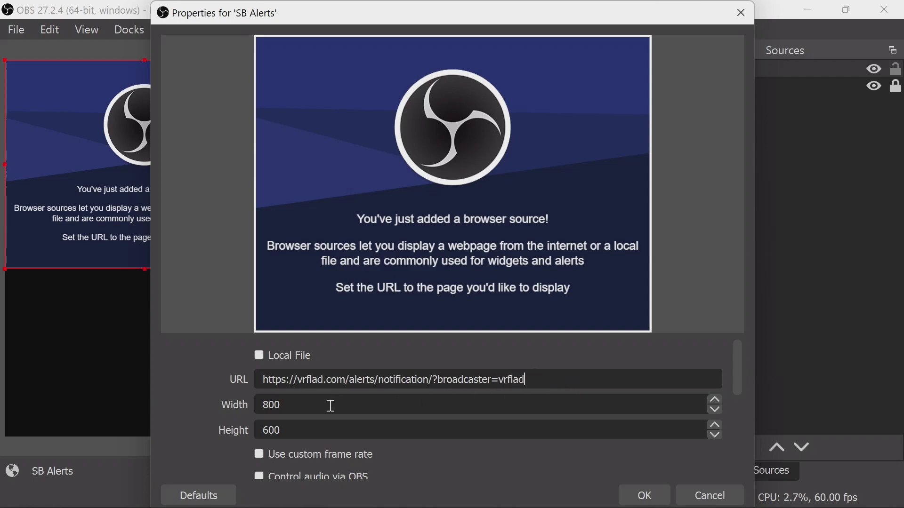
# Set the SB Alerts source to 1920 wide and 1080 high and accept its properties.
pyautogui.press('Tab')
pyautogui.write('1920')
pyautogui.press('Tab')
pyautogui.write('1080')
pyautogui.click(655, 494)
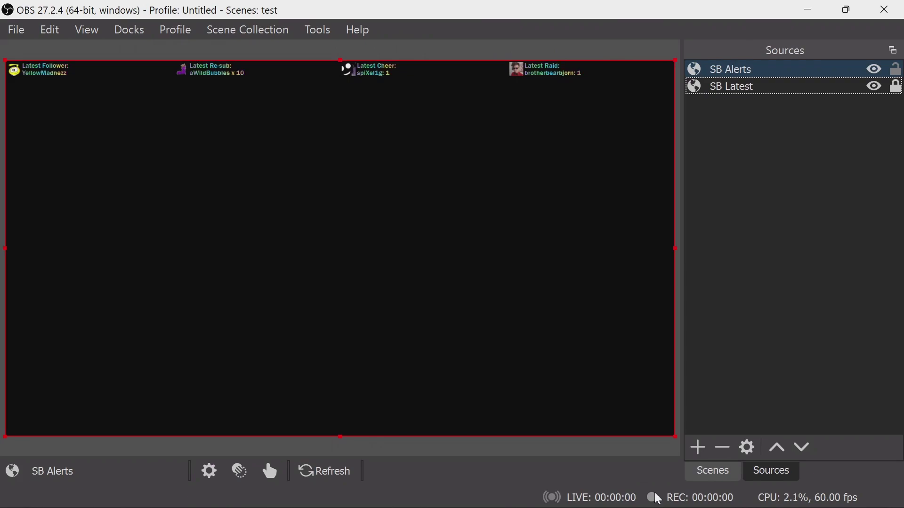
# Switch to Streamer.bot and trigger a test follow and a test Twitch Prime subscription.
pyautogui.hotkey('alt', 'Tab')
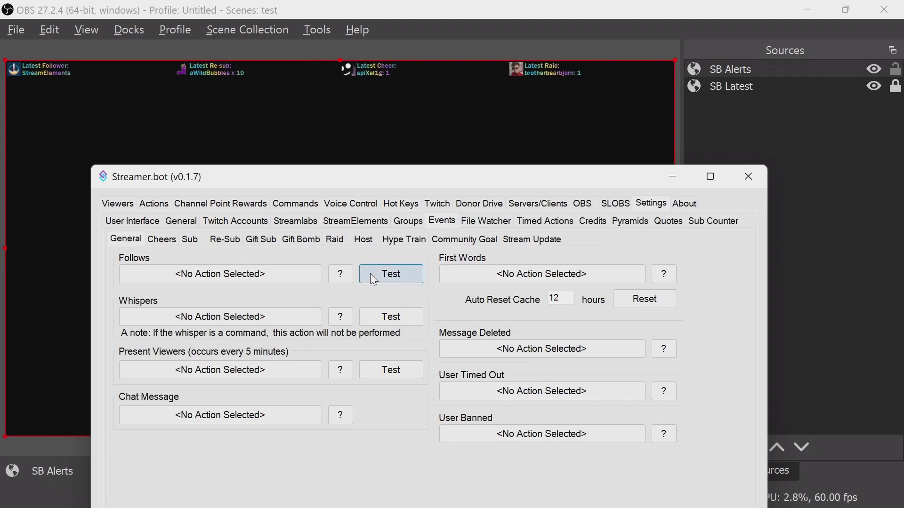
pyautogui.click(388, 281)
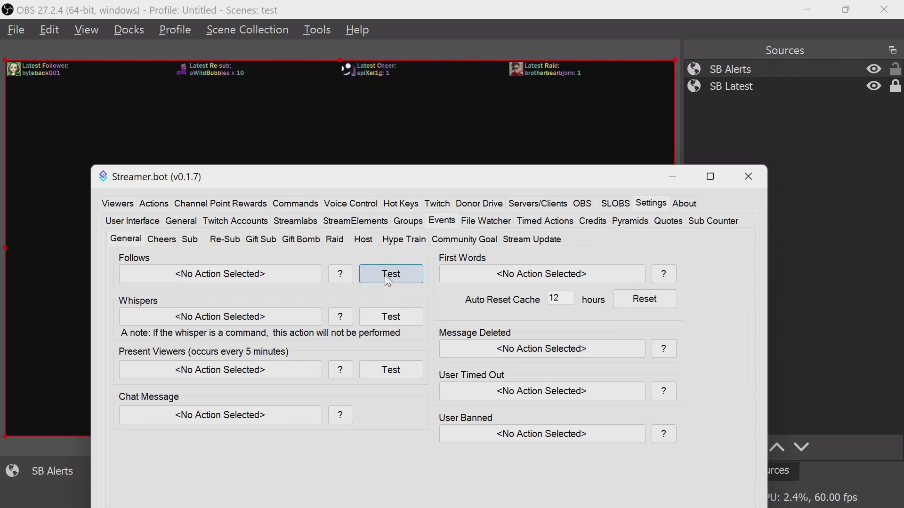
pyautogui.click(193, 238)
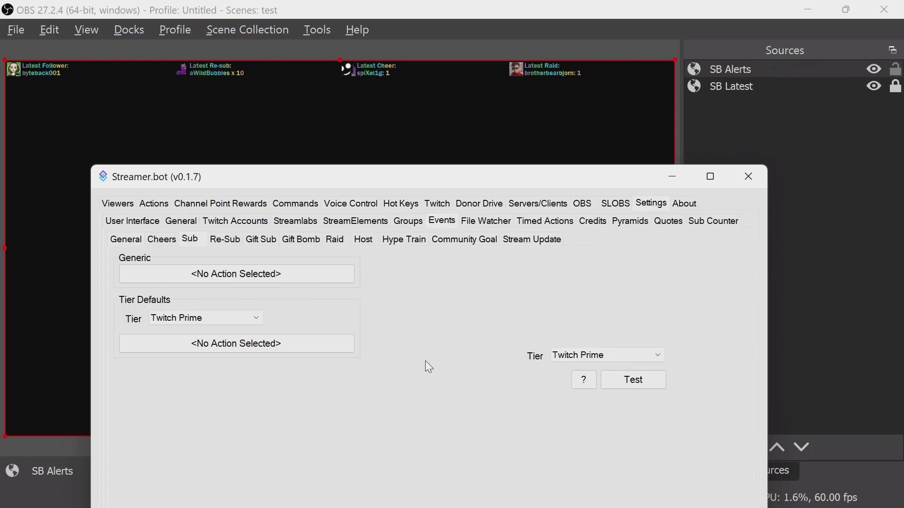
pyautogui.click(608, 379)
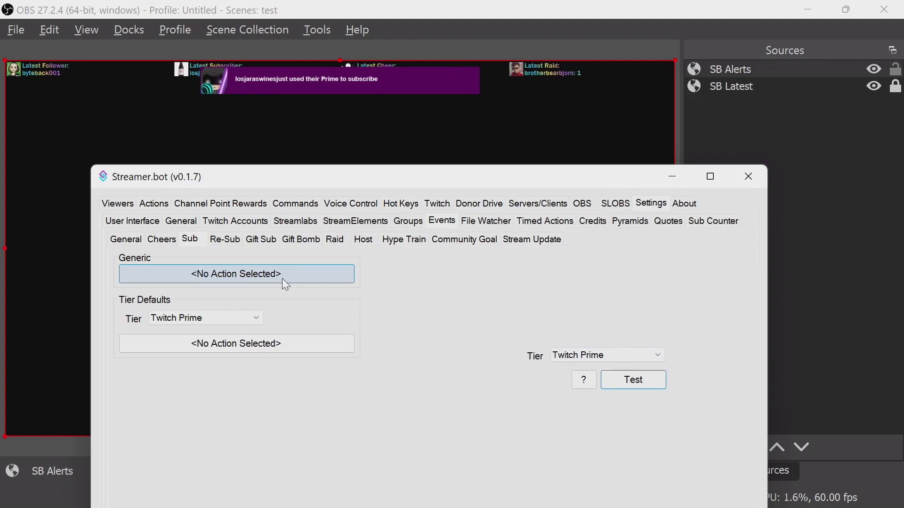
# Trigger a test Tier 1 gift sub, and a test Tier 1 gift bomb with 12 gifted subs.
pyautogui.click(261, 239)
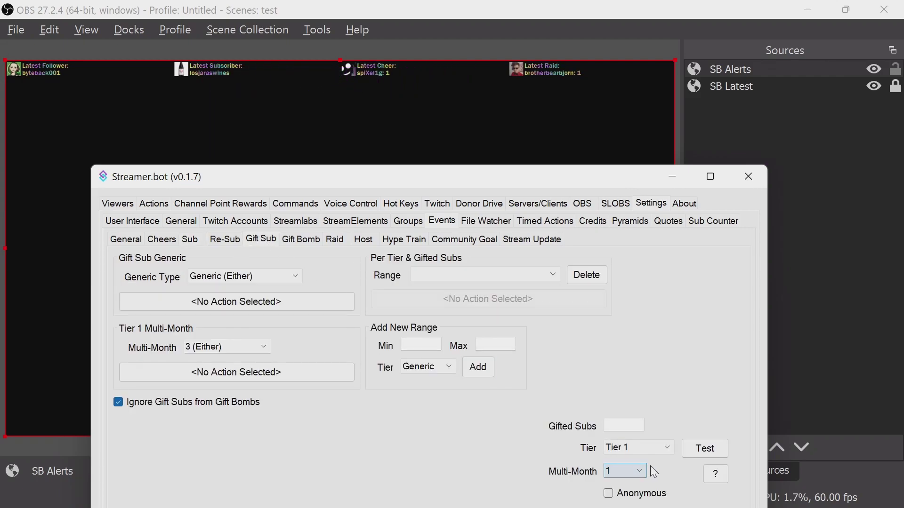
pyautogui.click(699, 447)
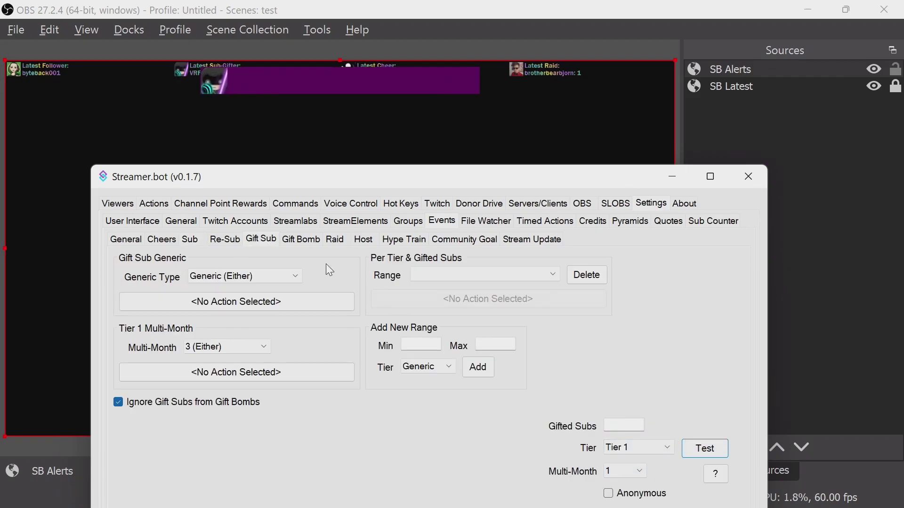
pyautogui.click(292, 242)
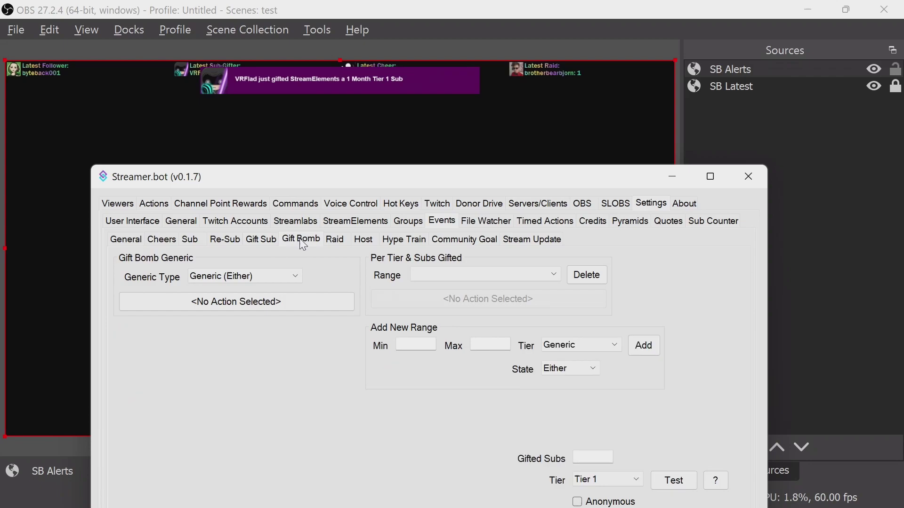
pyautogui.click(597, 456)
pyautogui.write('12')
pyautogui.click(673, 480)
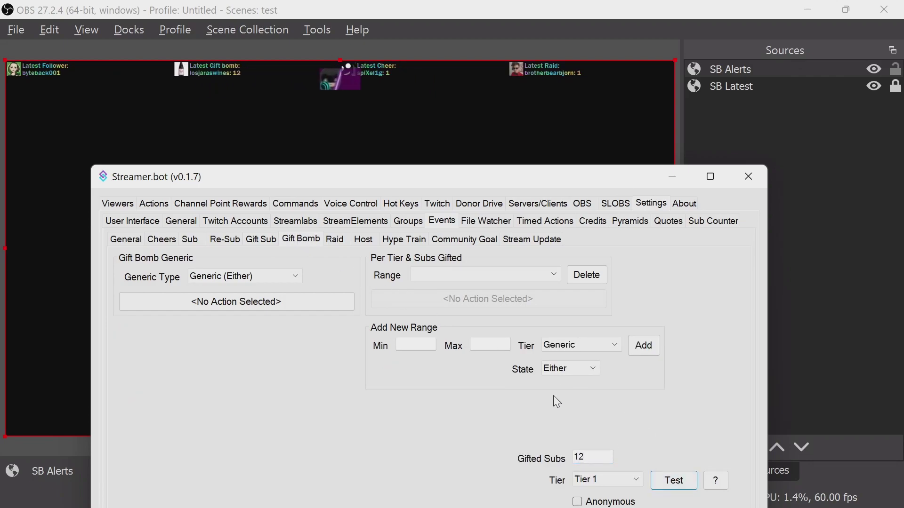
# Trigger a test incoming raid and a test host event without entering viewer numbers.
pyautogui.click(335, 240)
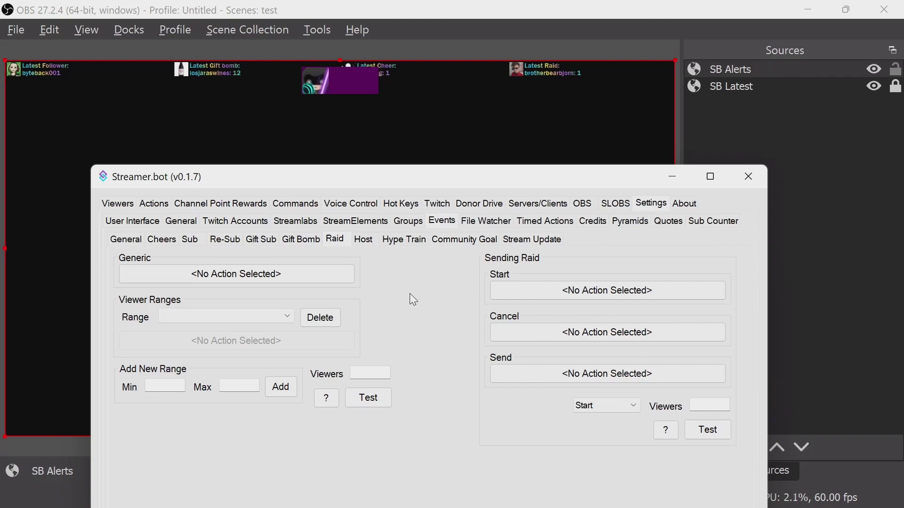
pyautogui.click(369, 398)
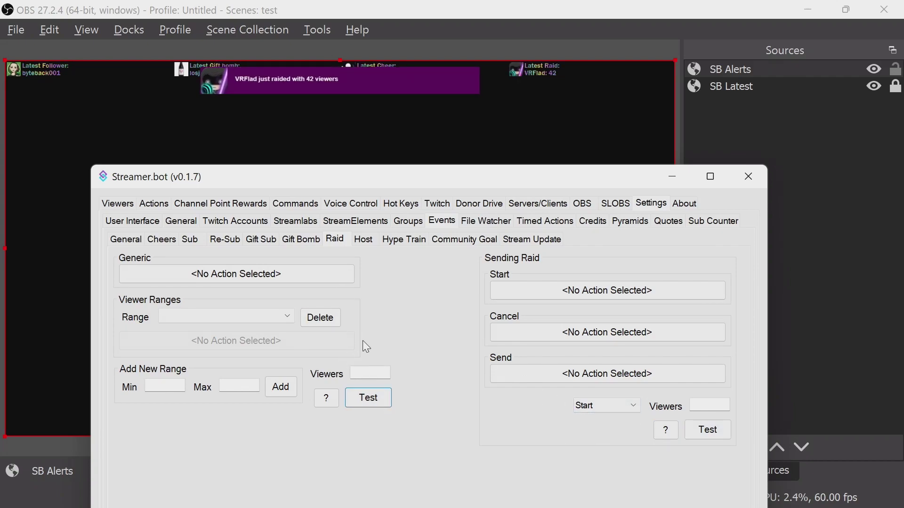
pyautogui.click(363, 240)
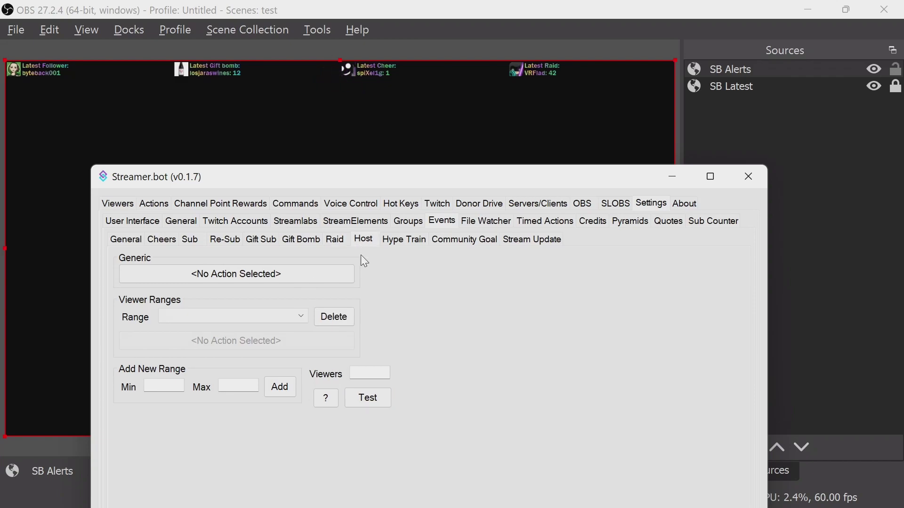
pyautogui.click(369, 398)
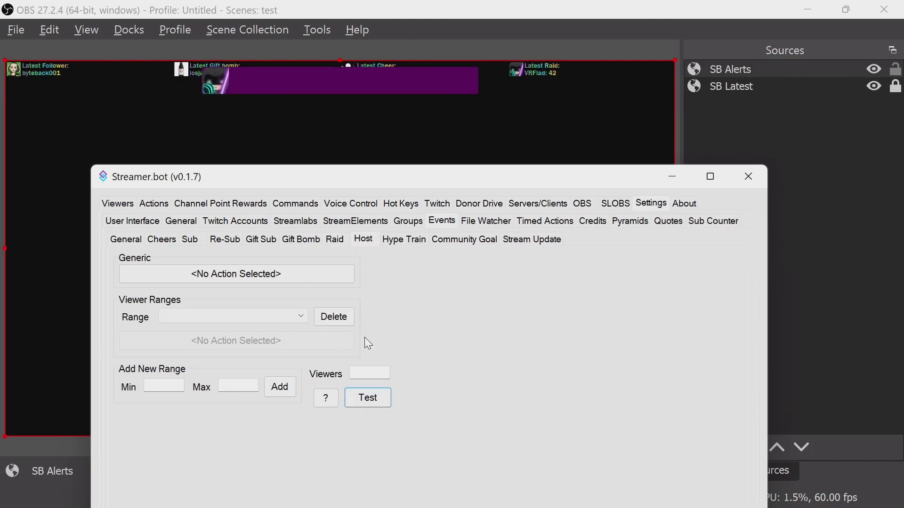